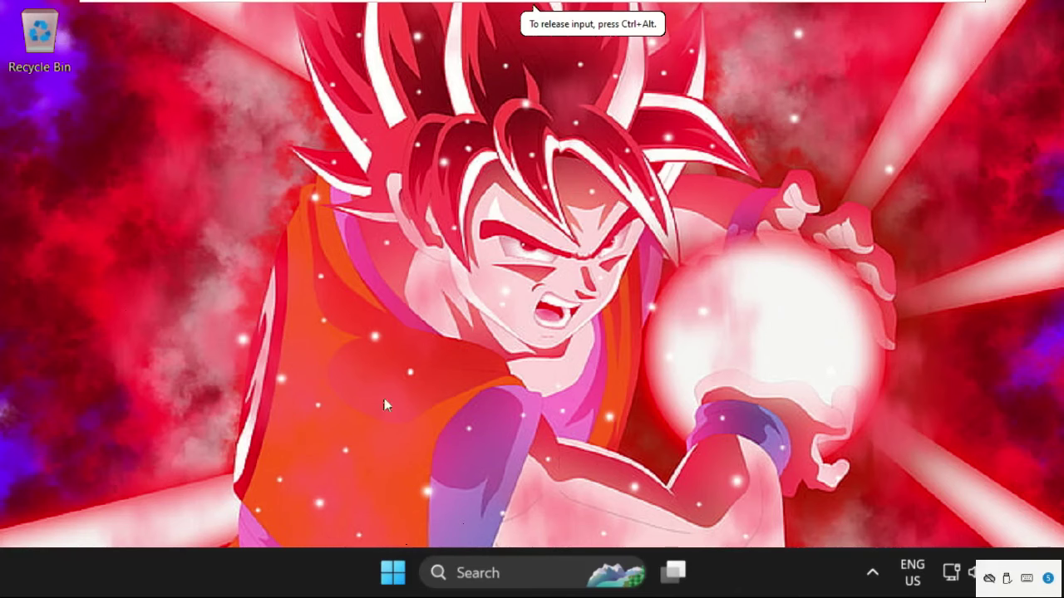
Search Windows for 'file explorer options'
left_click(516, 569)
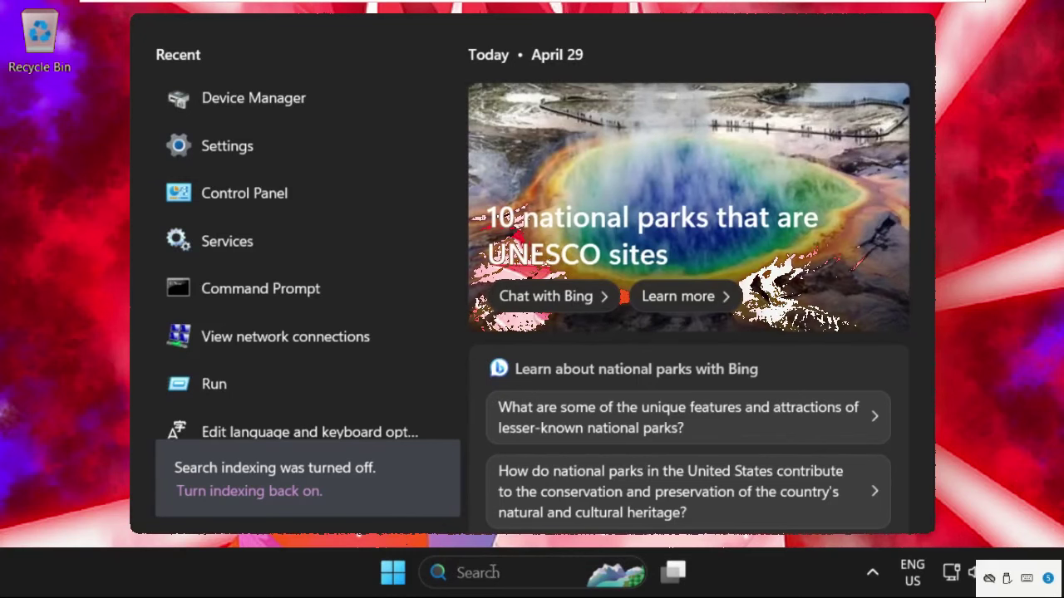
type("fil")
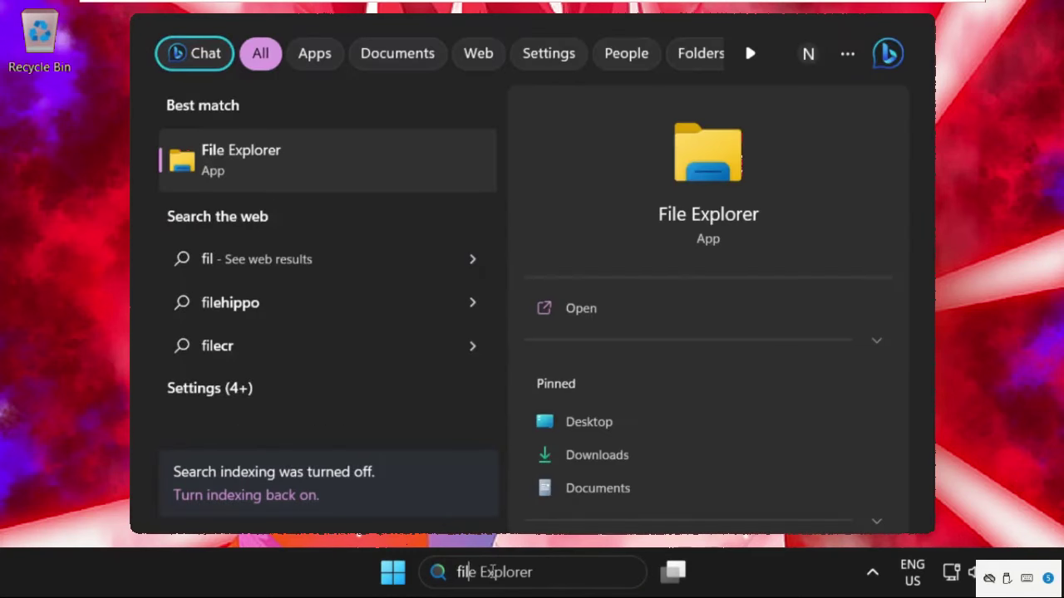
type("e ex")
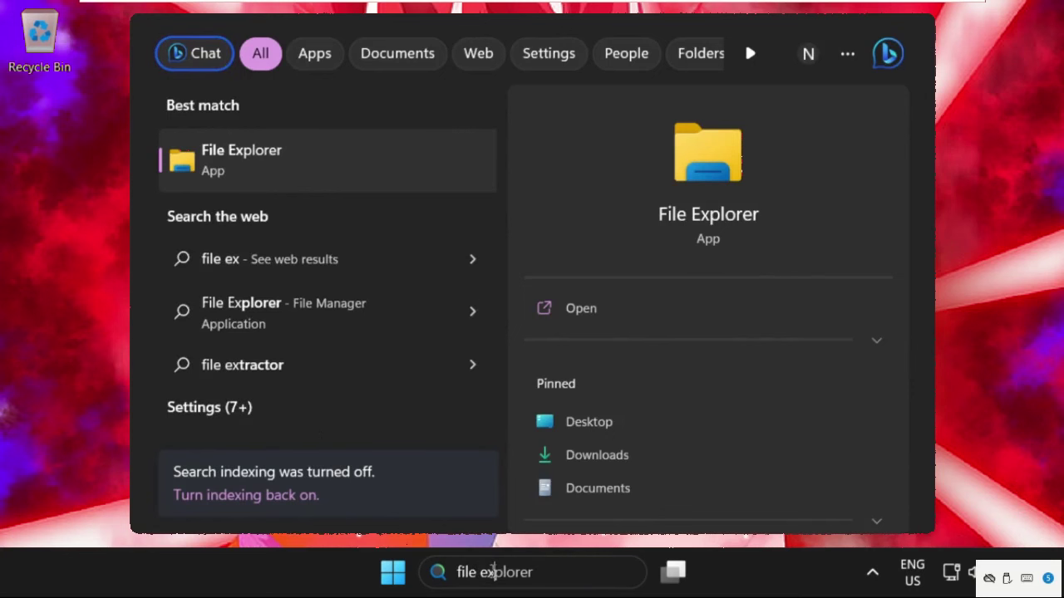
type("plo")
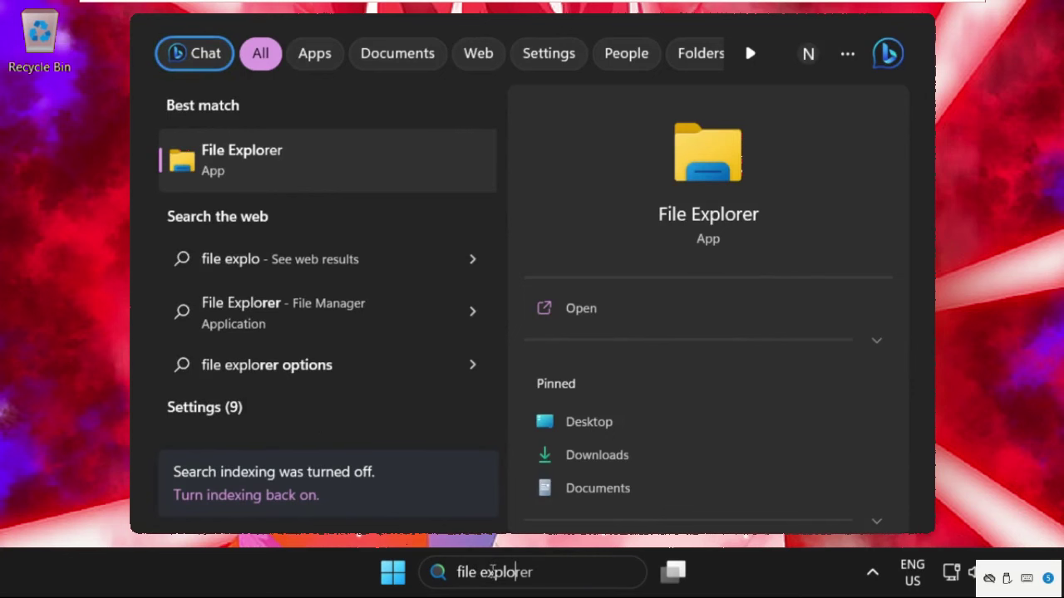
type("rer ")
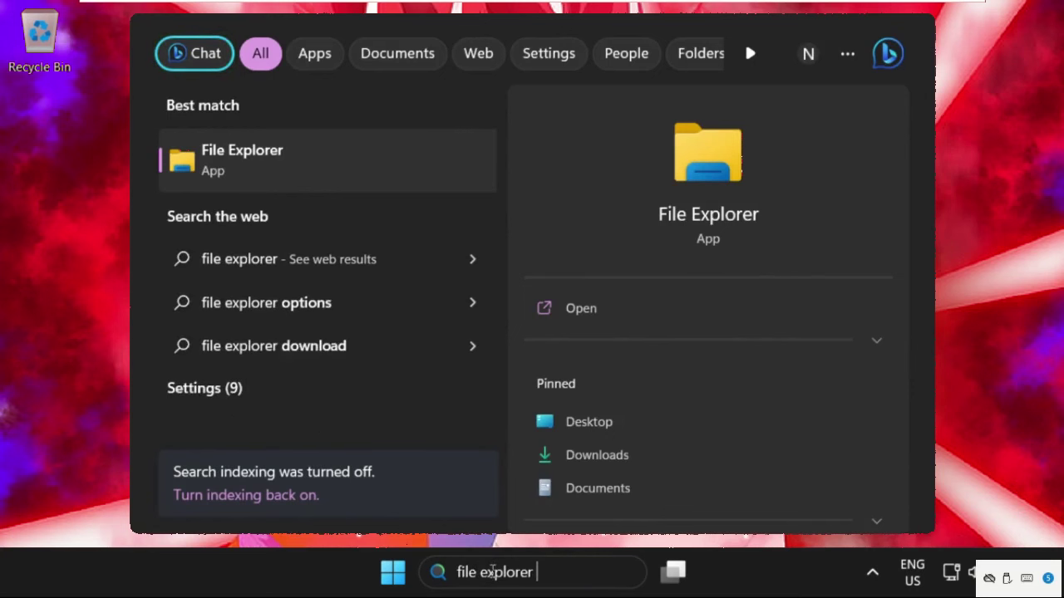
type("op")
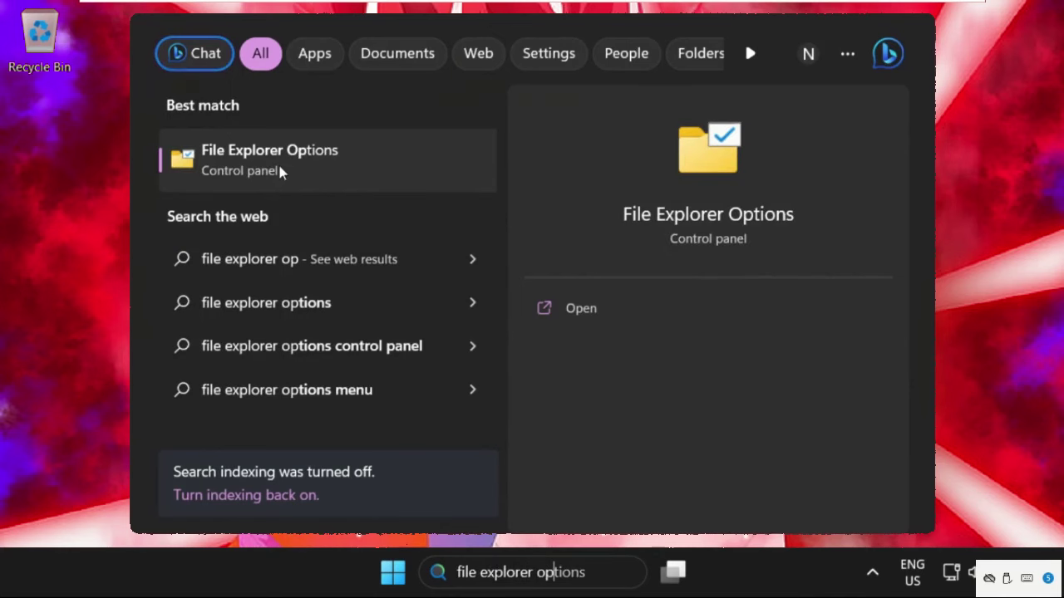
Open File Explorer Options, centre the dialog, and clear the File Explorer history
left_click(279, 163)
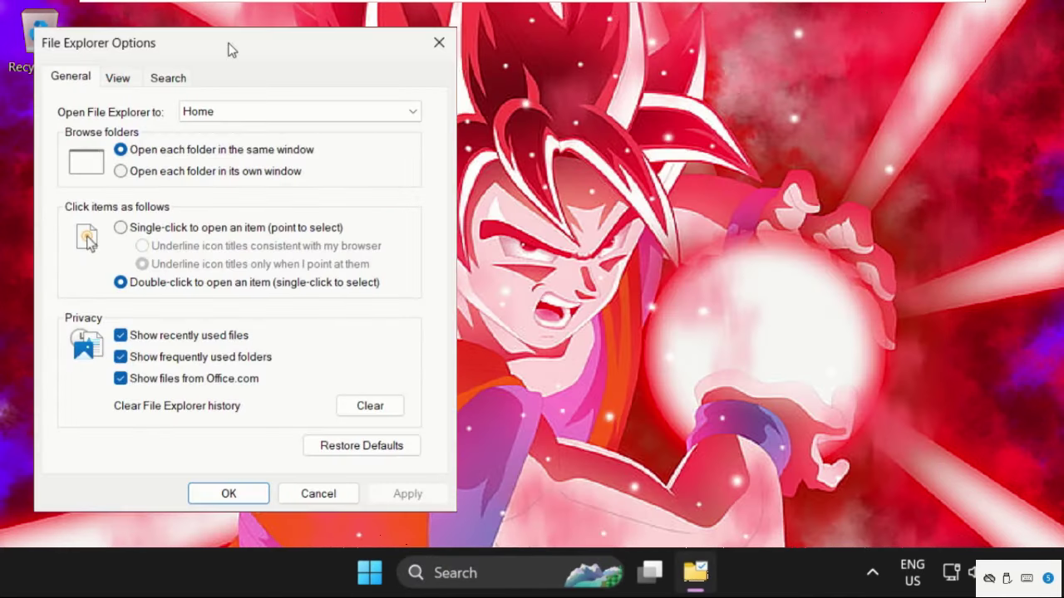
mouse_move(228, 46)
left_mouse_down()
mouse_move(537, 80)
mouse_move(531, 39)
left_mouse_up()
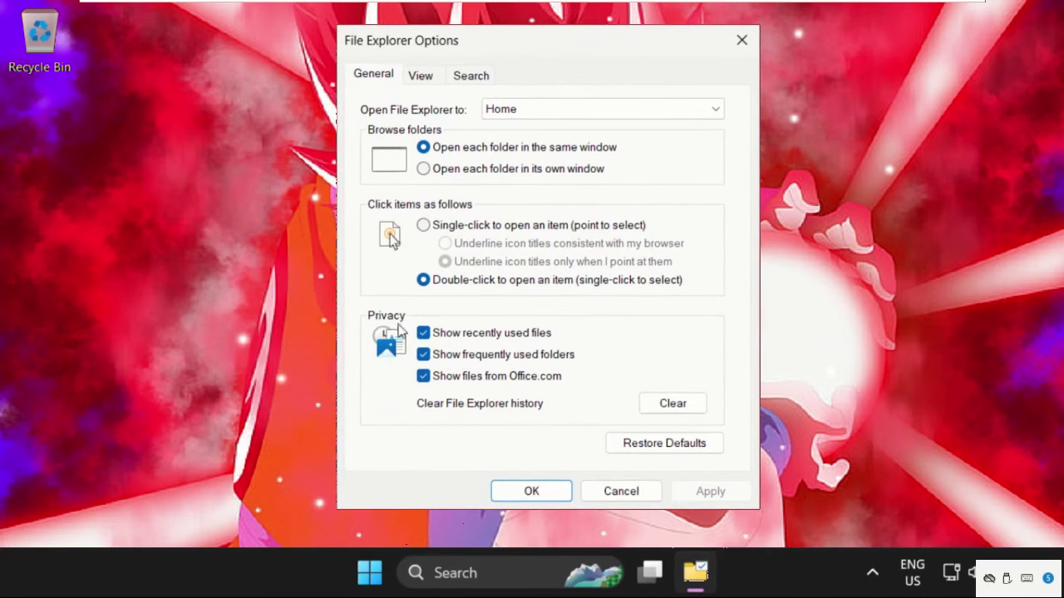
left_click(683, 404)
left_click(675, 404)
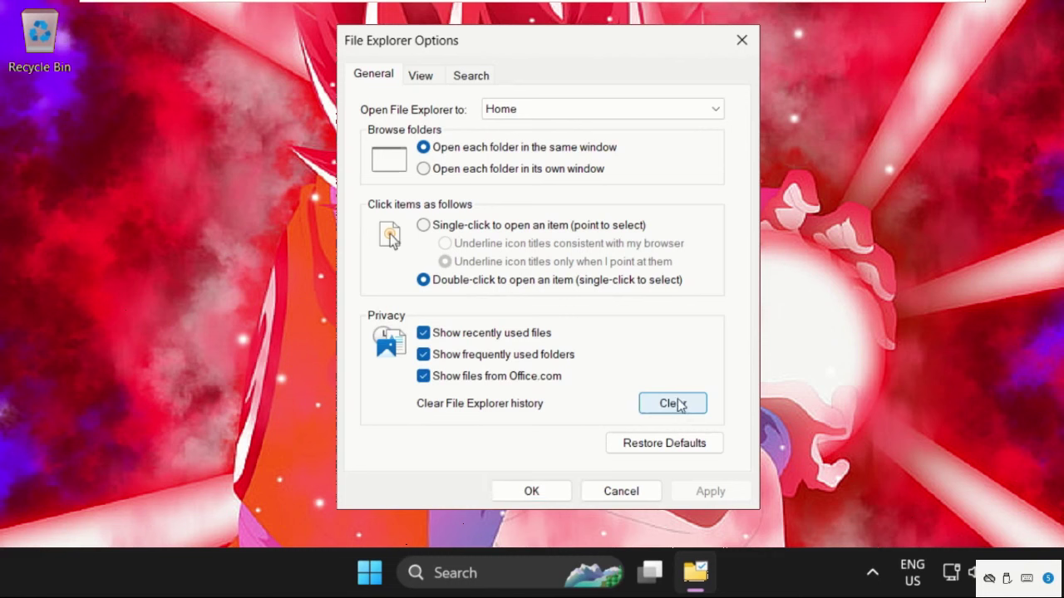
left_click(675, 407)
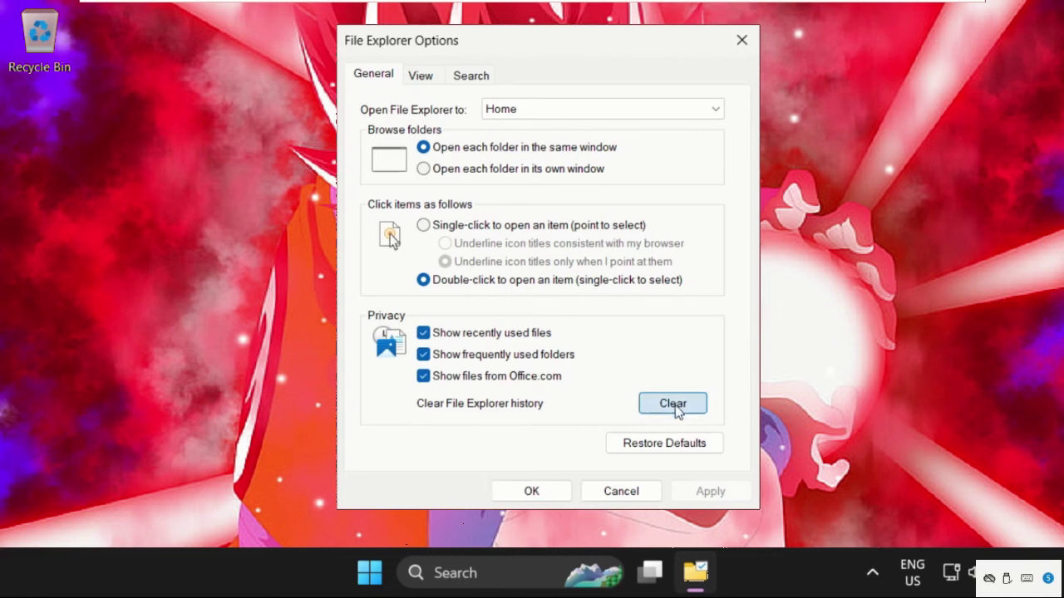
Close File Explorer Options with OK and search Windows for 'task manager'
left_click(548, 492)
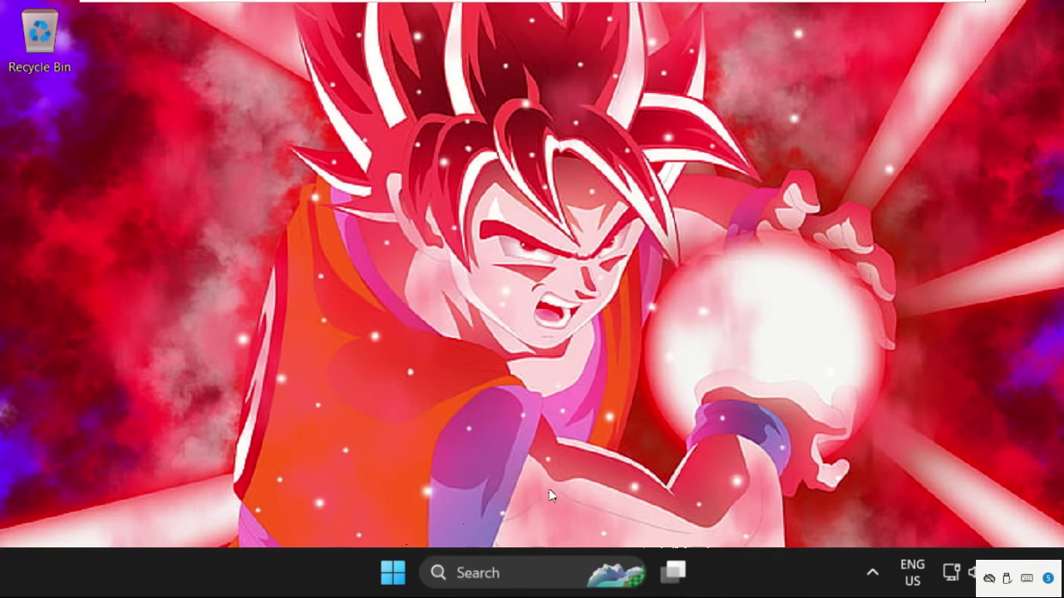
left_click(482, 574)
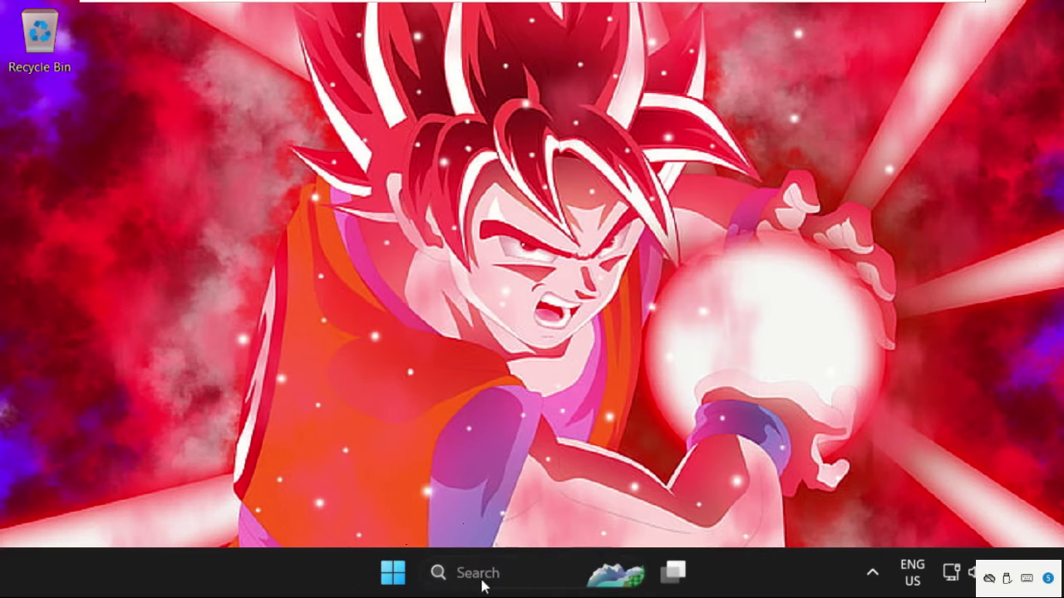
type("t")
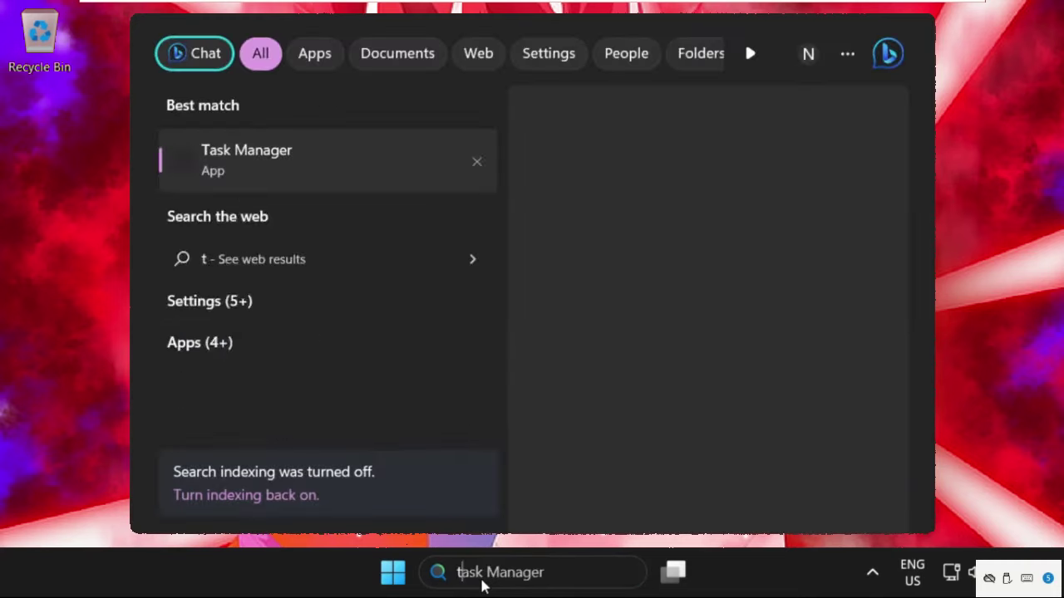
type("ask ma")
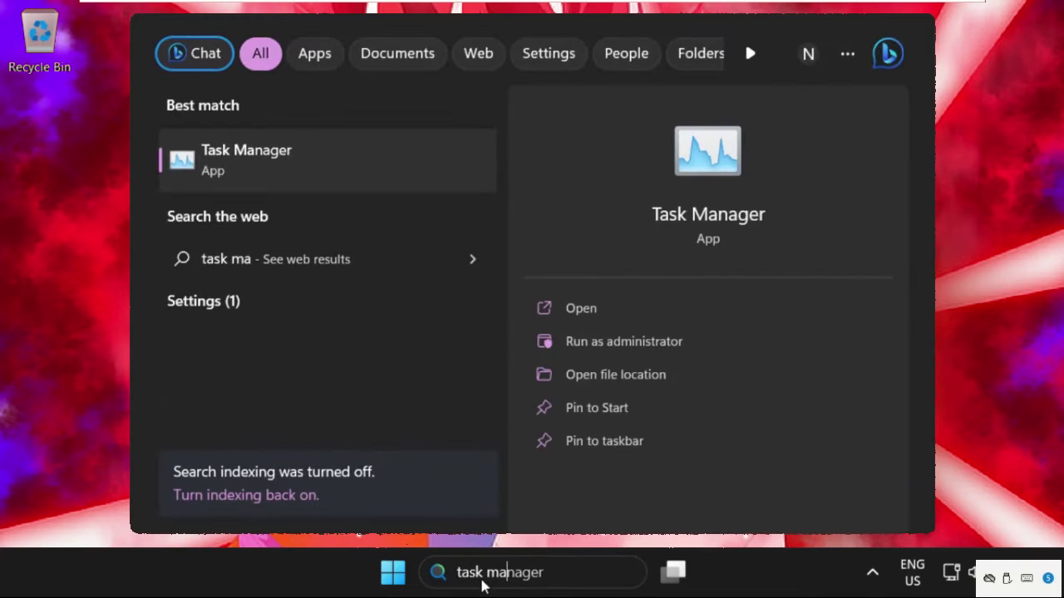
Launch Task Manager and scroll its Processes list to locate Windows Explorer
left_click(276, 169)
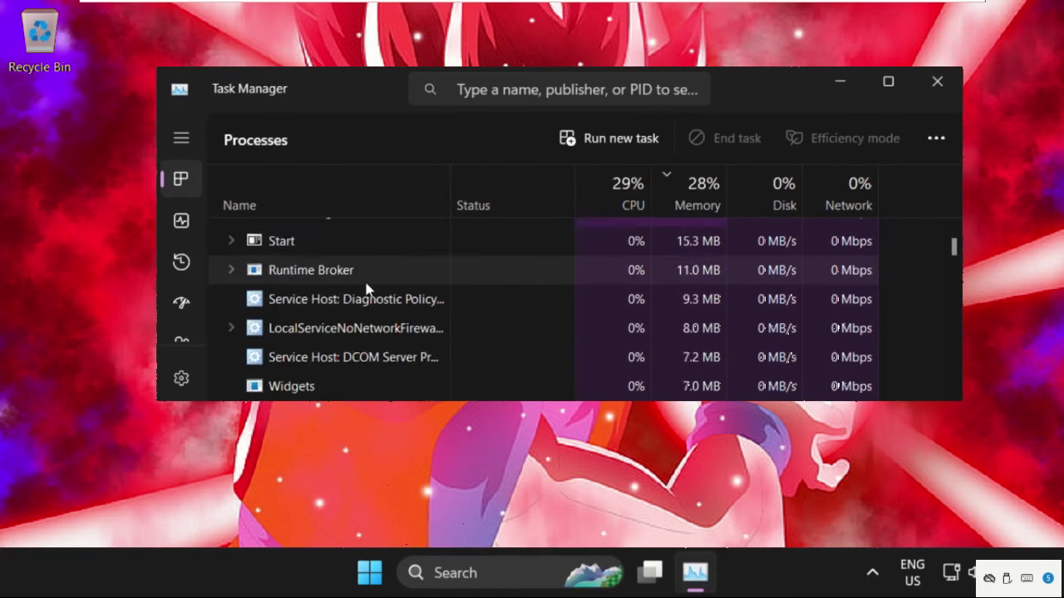
scroll(366, 288, "down", 1)
scroll(366, 289, "down", 2)
scroll(366, 289, "down", 2)
scroll(365, 289, "down", 1)
scroll(366, 289, "down", 2)
scroll(366, 288, "down", 1)
scroll(366, 289, "down", 1)
scroll(365, 288, "down", 1)
scroll(366, 287, "down", 1)
scroll(365, 287, "down", 1)
scroll(365, 287, "down", 1)
scroll(366, 287, "down", 1)
scroll(366, 288, "down", 1)
scroll(366, 289, "down", 1)
scroll(365, 288, "down", 1)
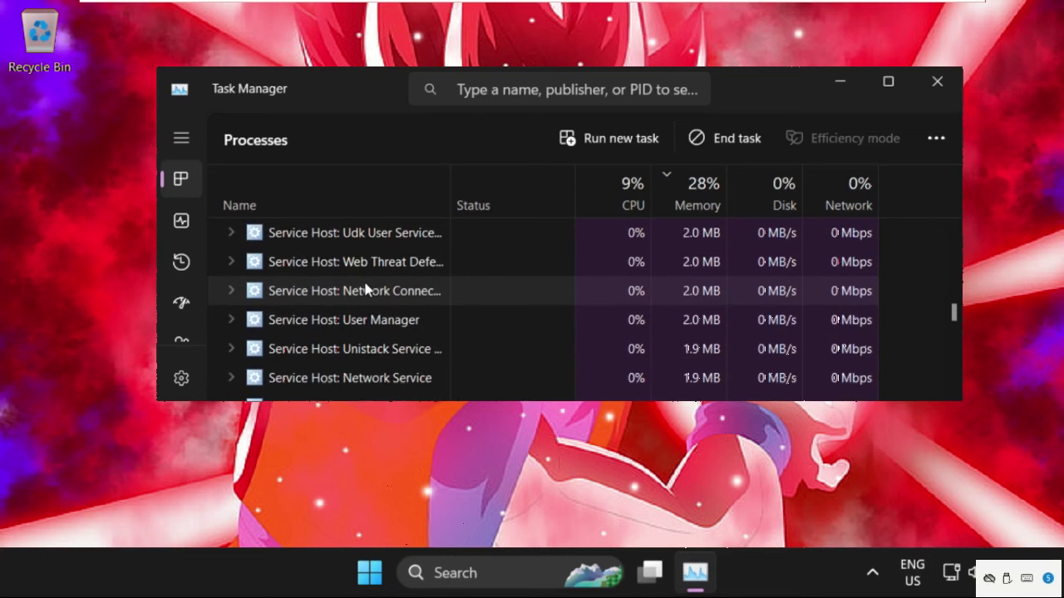
scroll(366, 286, "down", 1)
scroll(366, 287, "down", 1)
scroll(366, 287, "down", 1)
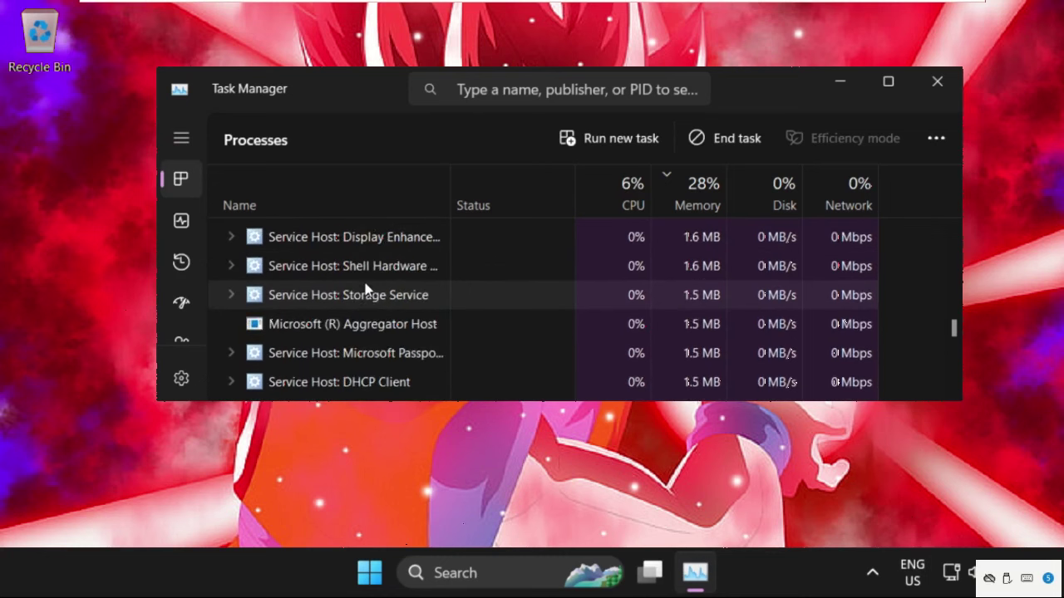
scroll(366, 287, "down", 1)
scroll(366, 289, "down", 1)
scroll(366, 288, "down", 1)
scroll(366, 289, "down", 1)
scroll(366, 289, "down", 1)
scroll(365, 284, "down", 2)
scroll(365, 284, "down", 2)
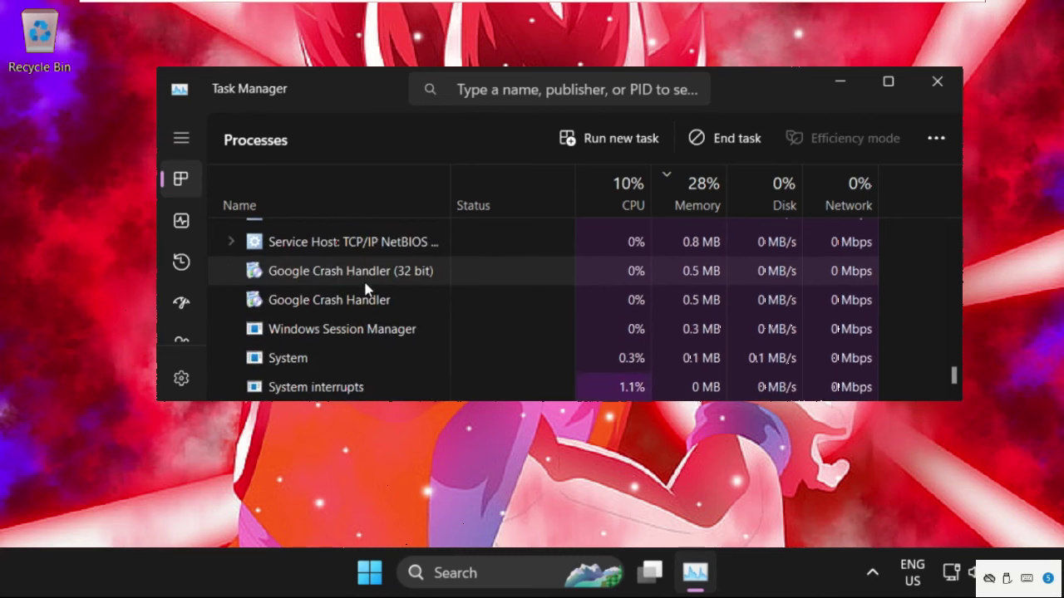
scroll(366, 287, "up", 2)
scroll(334, 286, "up", 2)
scroll(337, 290, "up", 1)
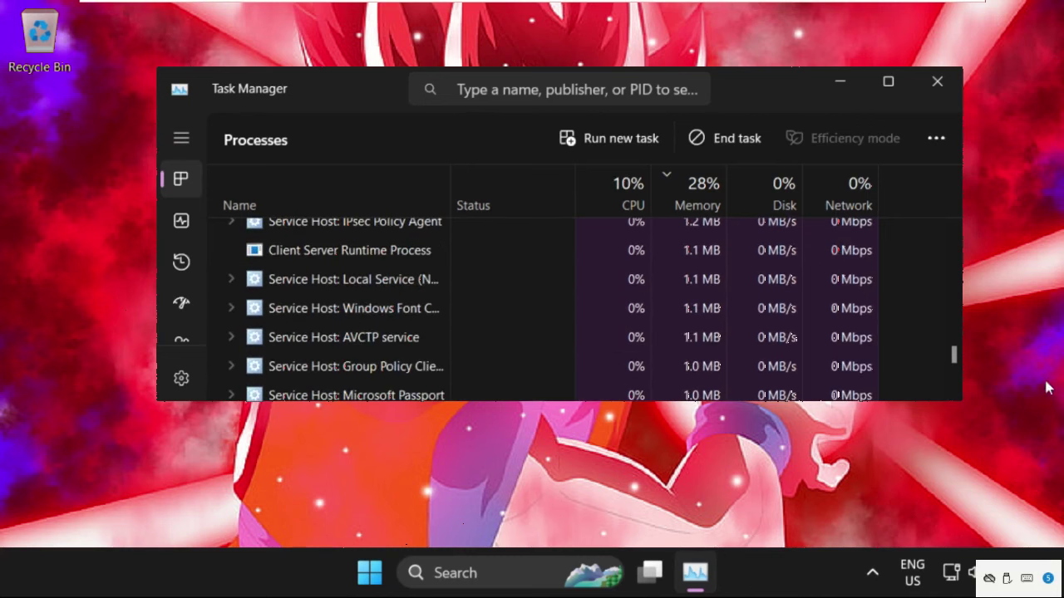
left_click_drag(957, 354, 957, 241)
Restart the Windows Explorer process from Task Manager's Processes list
left_click(303, 379)
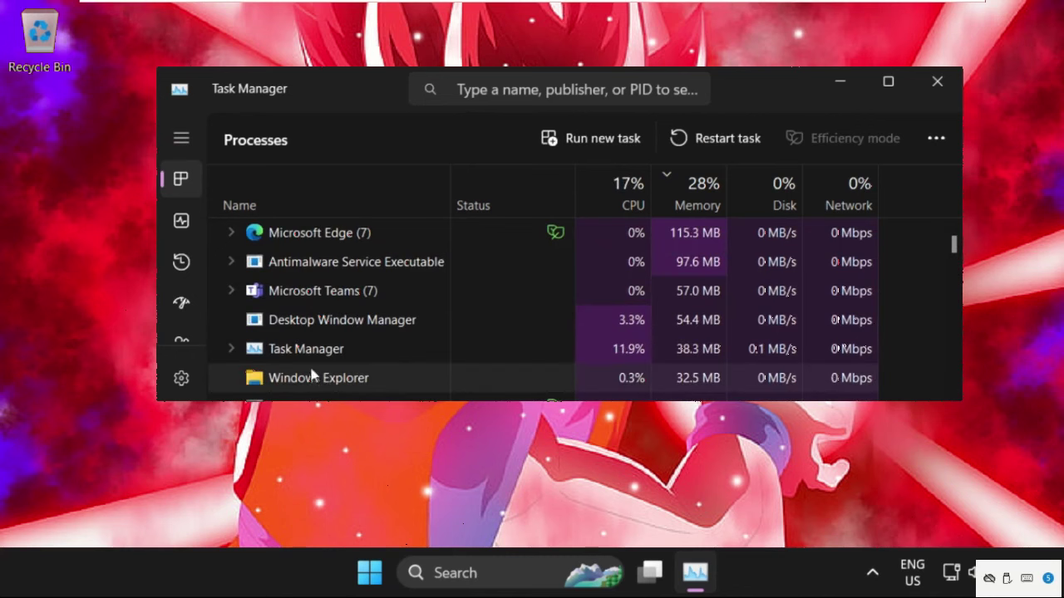
scroll(309, 370, "down", 1)
right_click(275, 353)
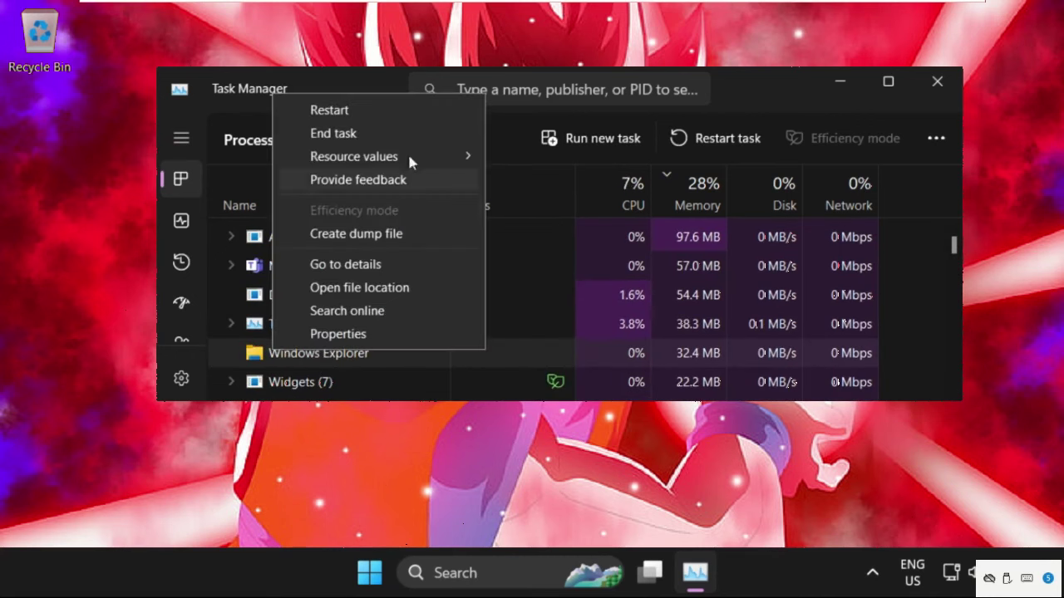
left_click(377, 132)
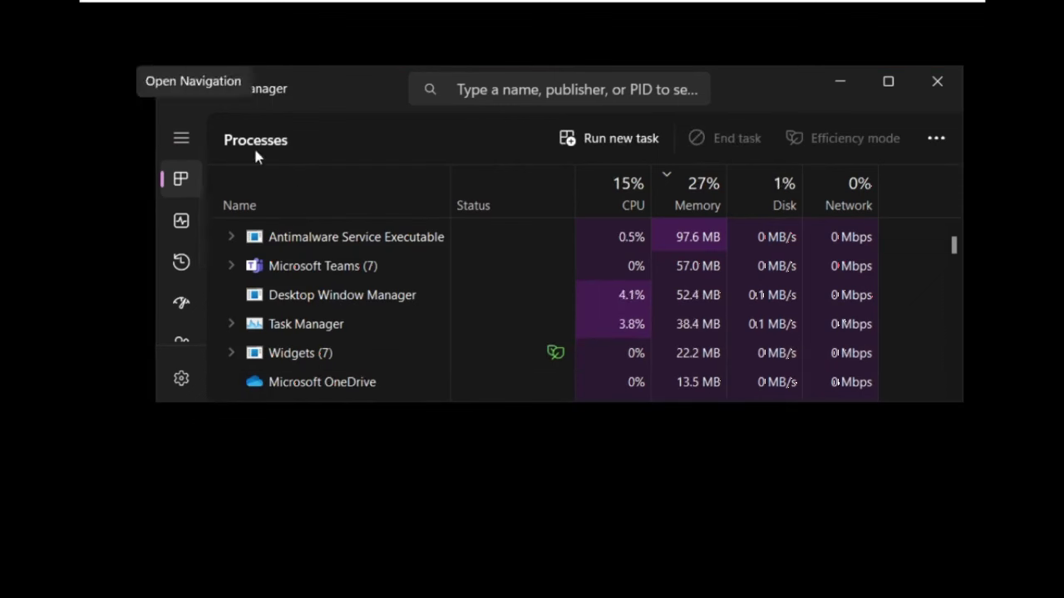
left_click(183, 142)
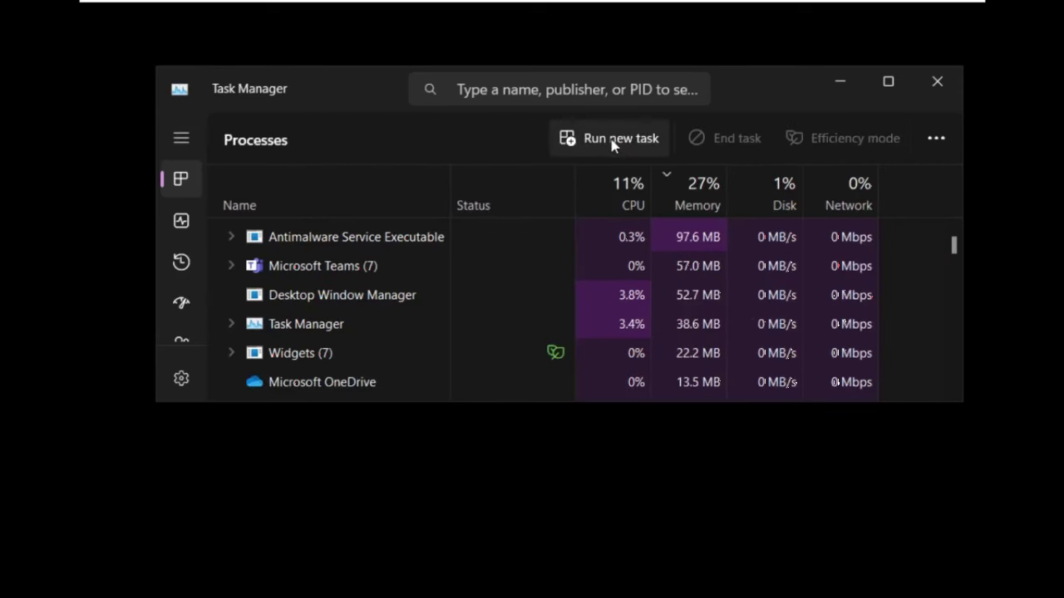
Relaunch Windows Explorer by running explorer.exe as a new Task Manager task
left_click(614, 143)
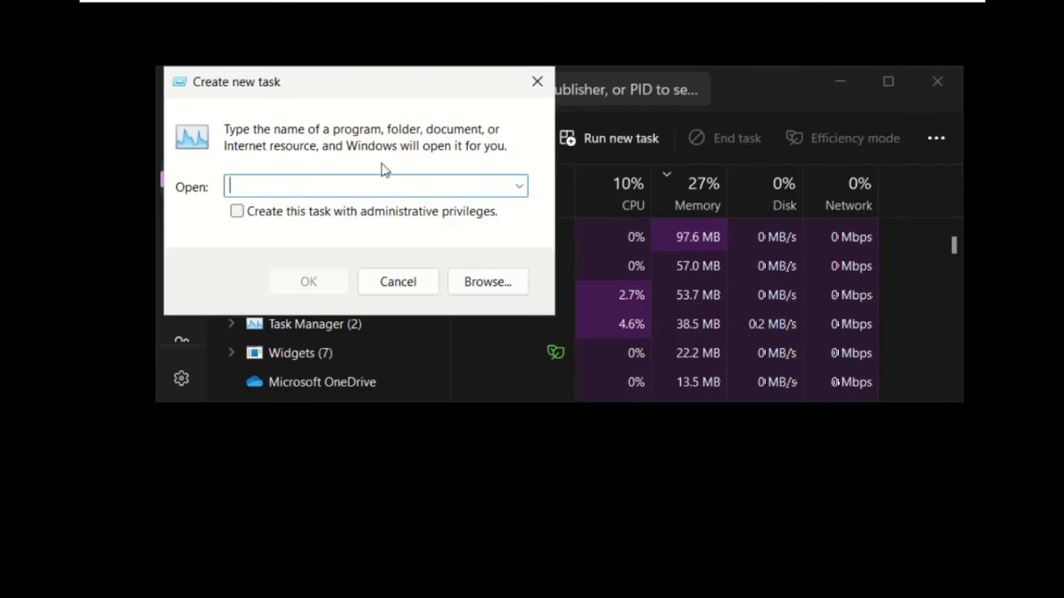
type("explorer.exe")
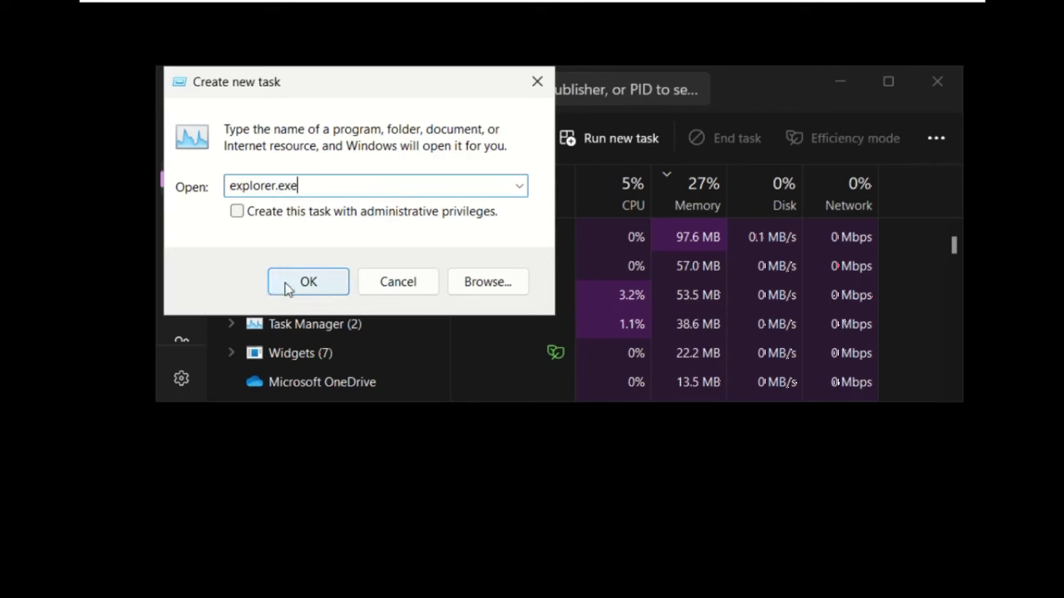
left_click(286, 287)
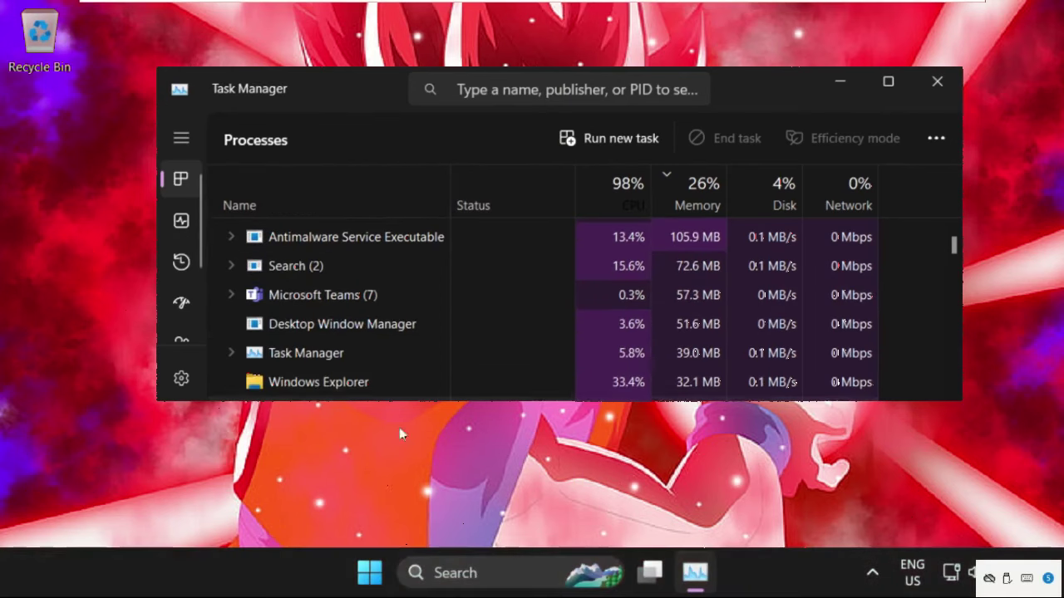
Close Task Manager and open System Configuration through a msconfig search
left_click(938, 83)
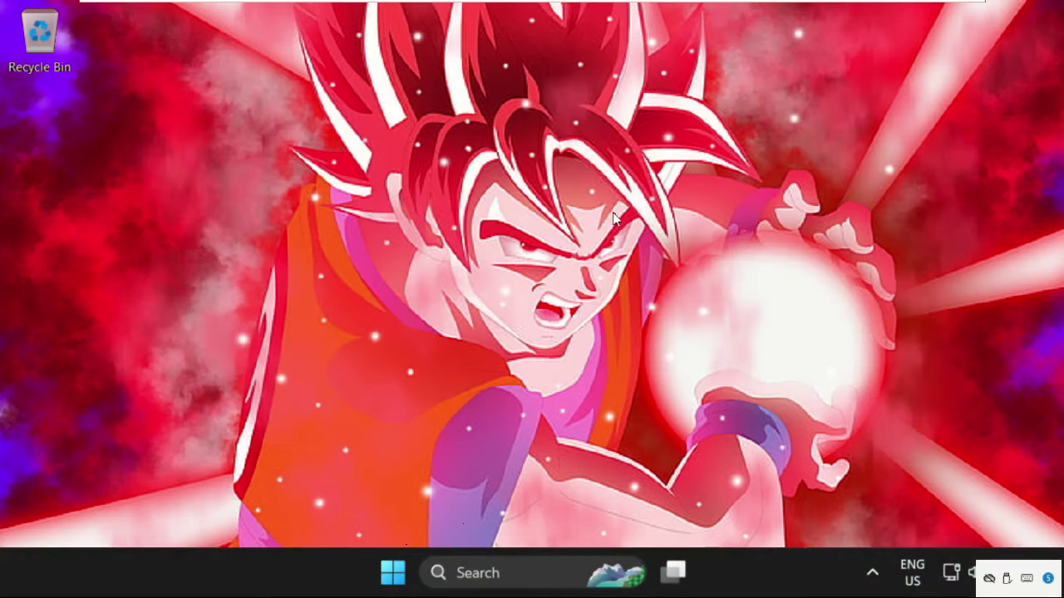
left_click(466, 574)
type("m")
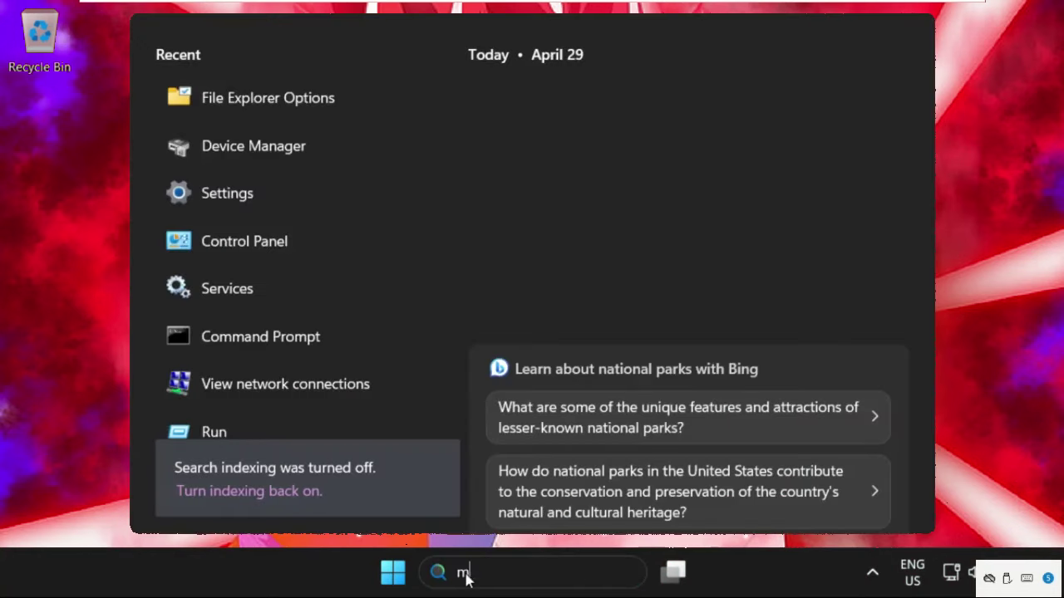
type("scom")
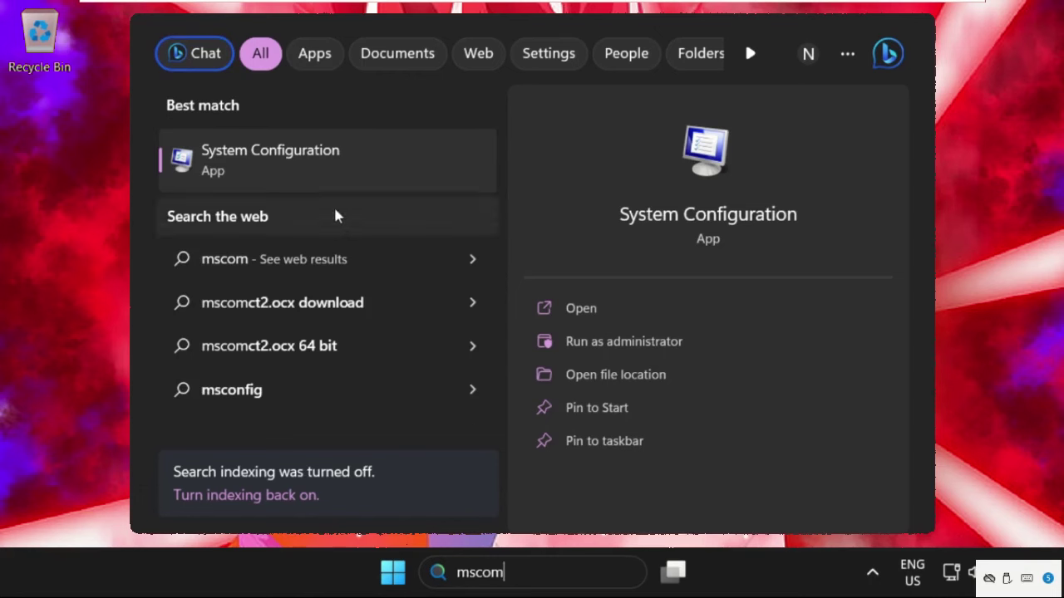
left_click(281, 166)
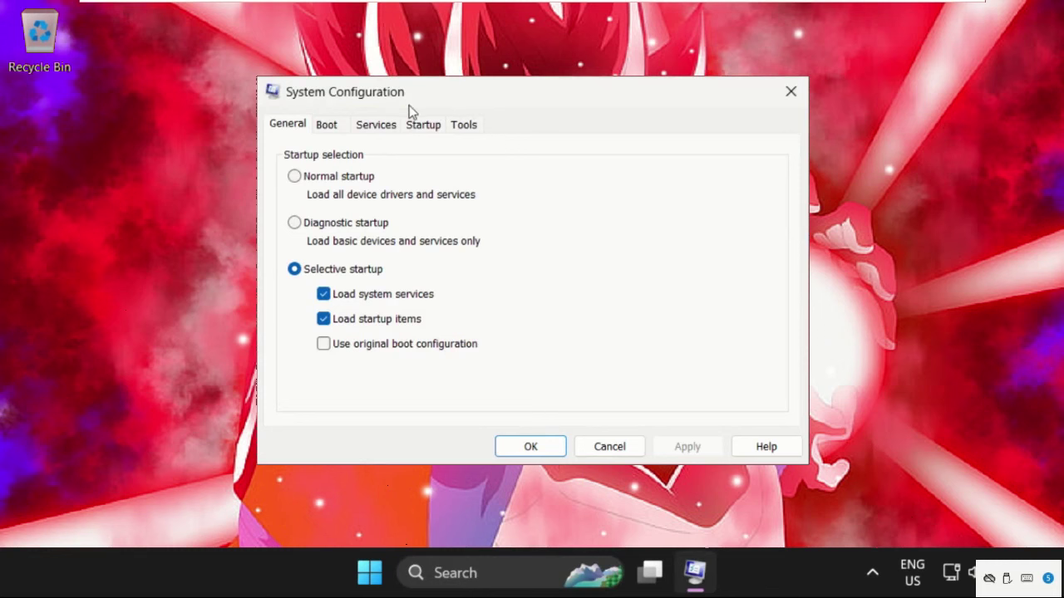
On the Services tab, hide Microsoft services, disable all the rest, then Apply and OK
left_click(385, 126)
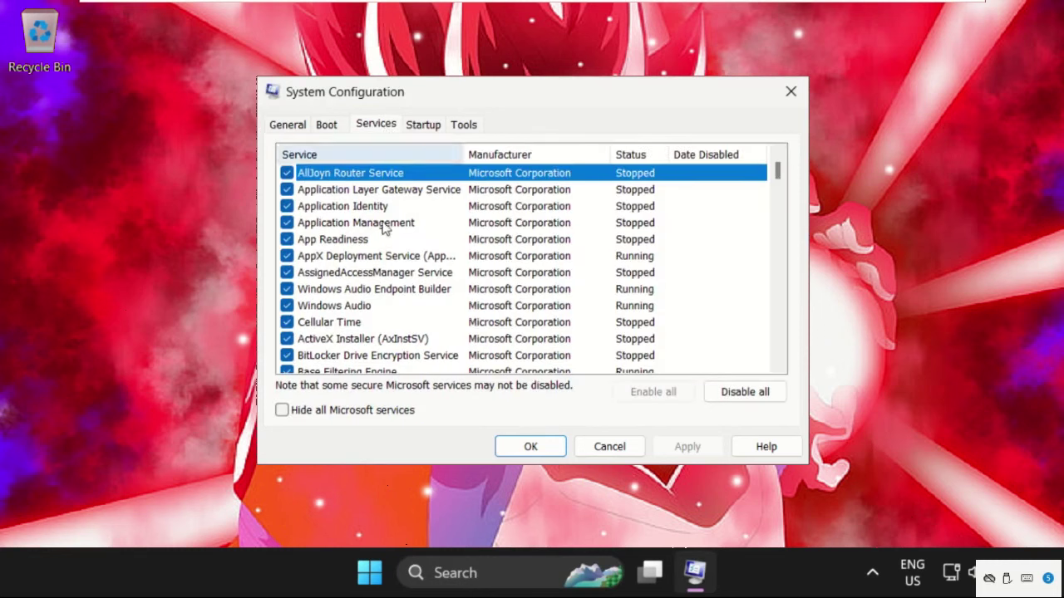
left_click(283, 410)
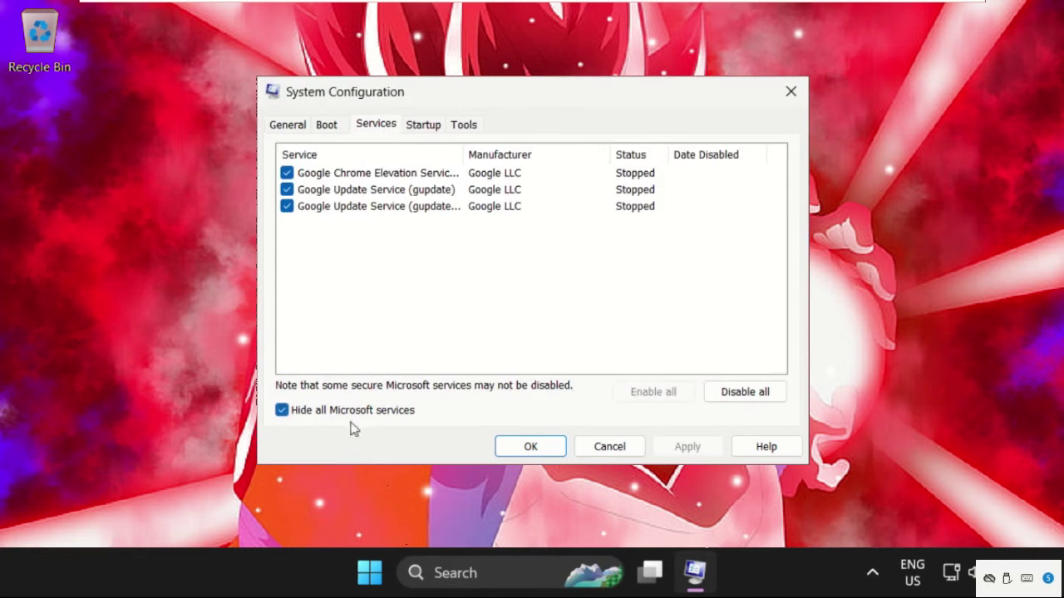
left_click(739, 396)
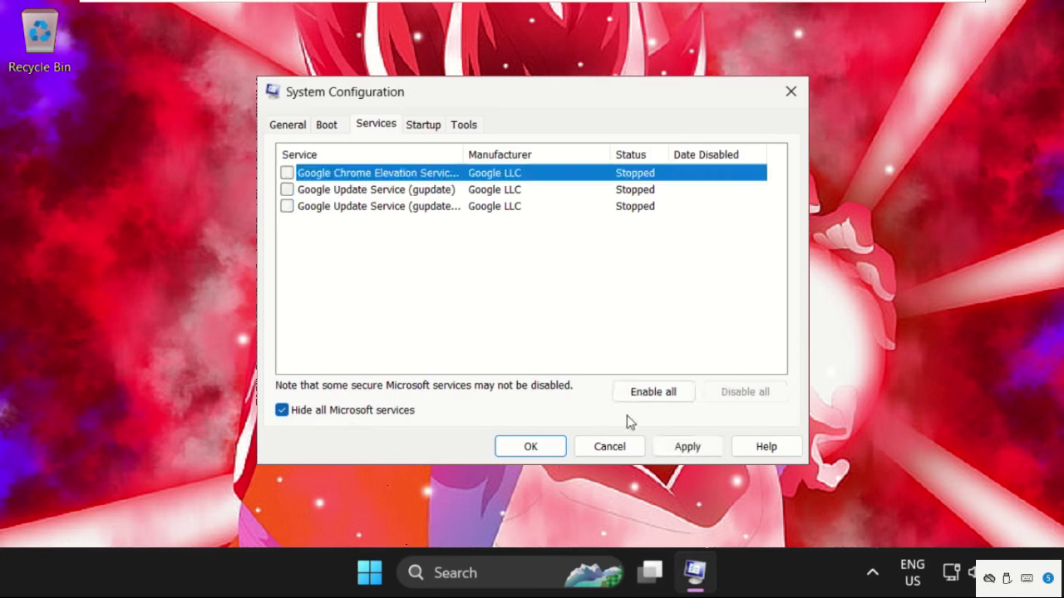
left_click(696, 449)
left_click(547, 450)
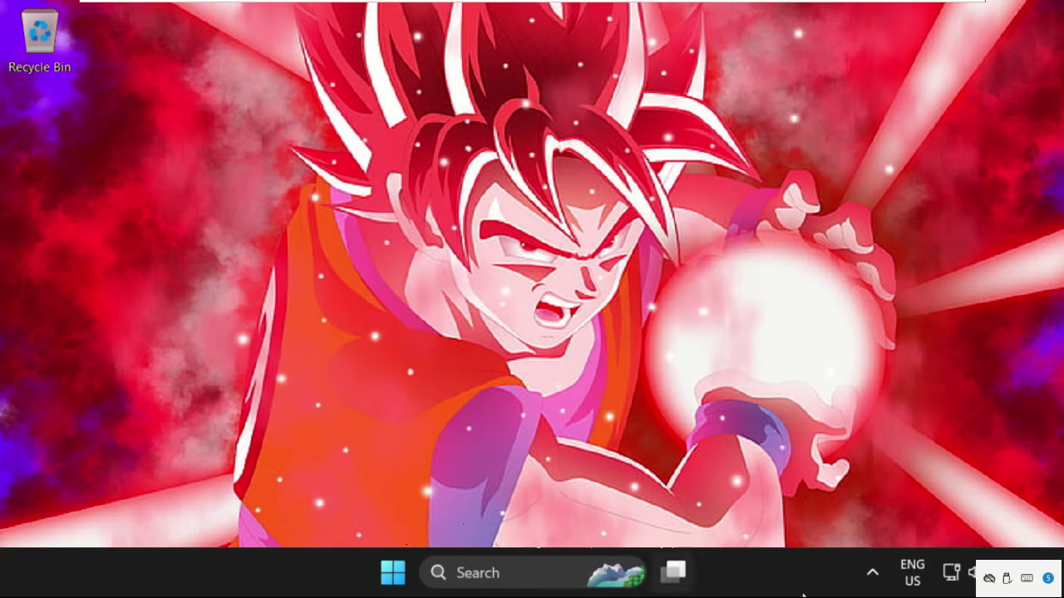
Reopen Task Manager from the taskbar and bring up a centred Create new task dialog
right_click(765, 568)
left_click(831, 491)
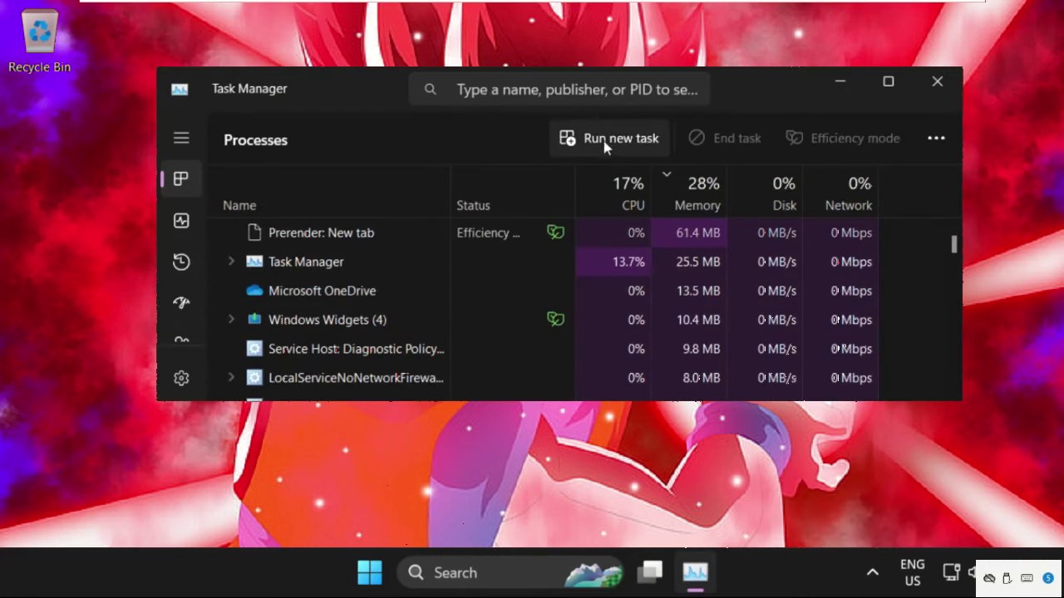
left_click(617, 141)
left_click_drag(319, 89, 483, 183)
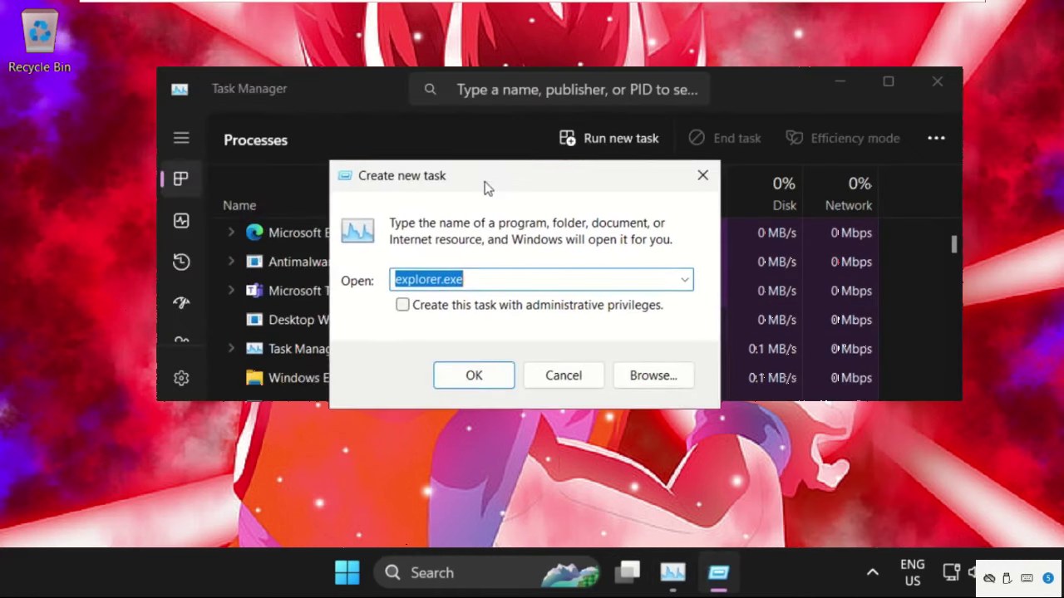
Browse from the Create new task dialog to C:\Windows\System32
left_click(657, 378)
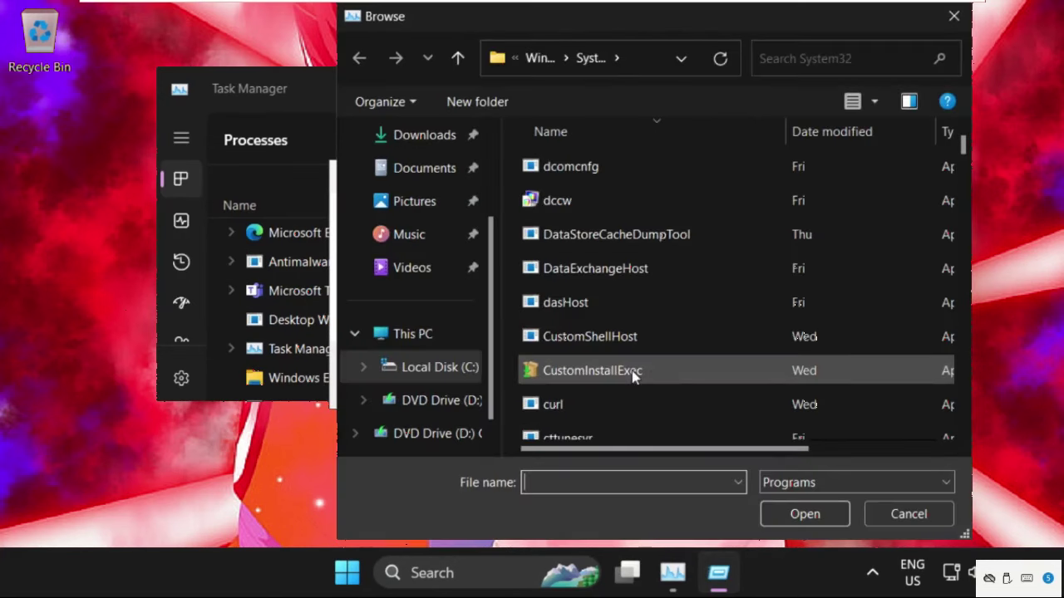
left_click(446, 332)
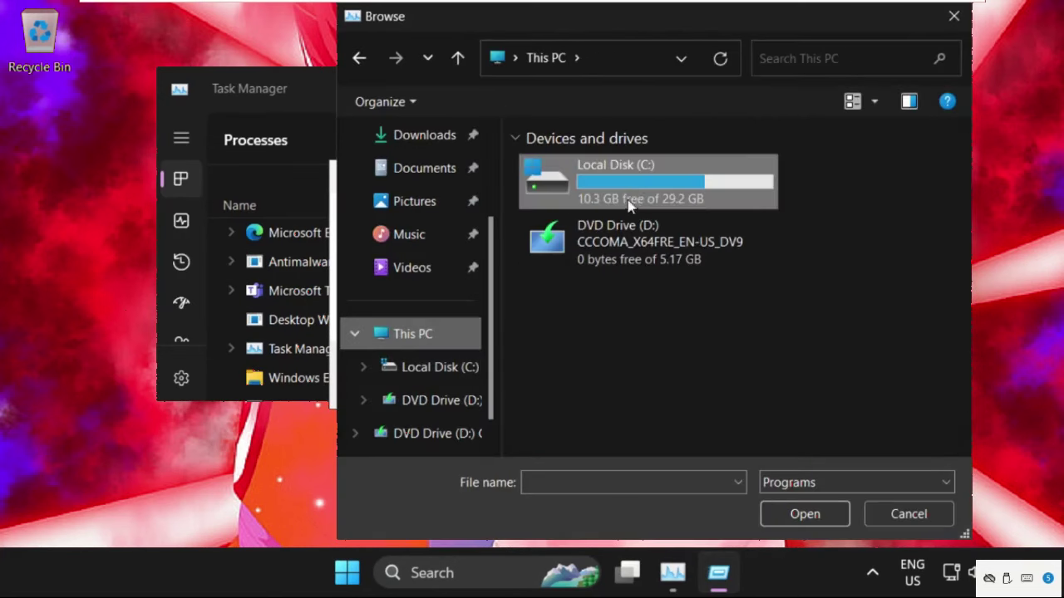
double_click(615, 261)
scroll(632, 250, "down", 1)
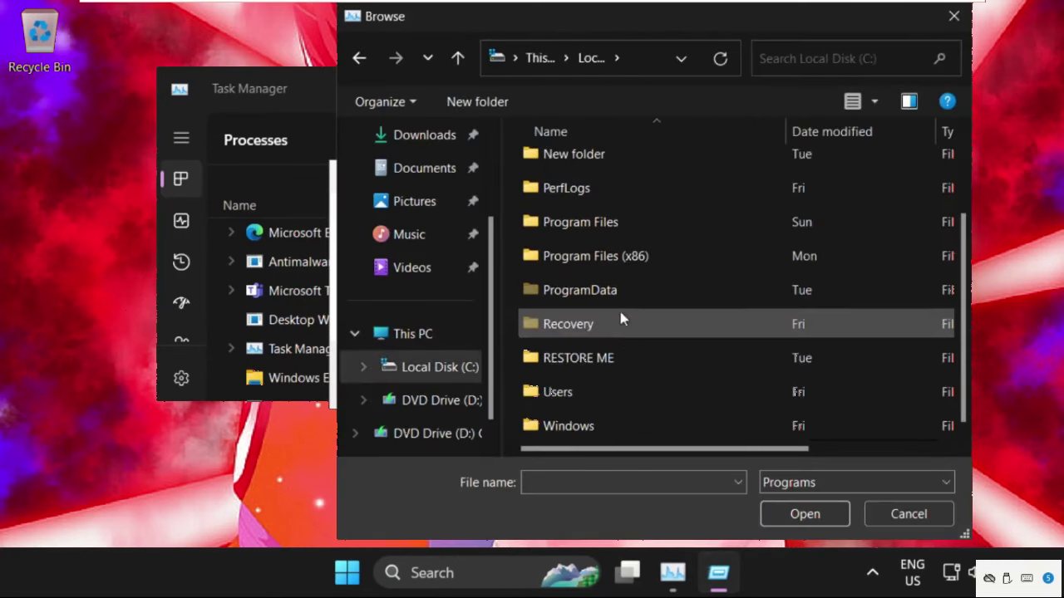
double_click(601, 424)
scroll(598, 358, "down", 5)
scroll(602, 356, "down", 5)
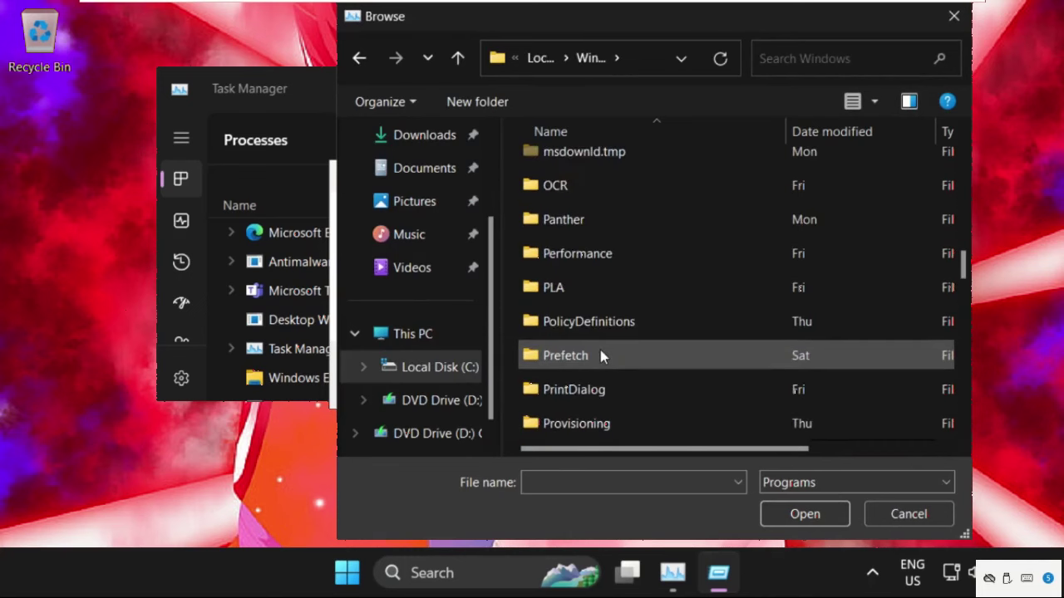
scroll(602, 356, "down", 4)
scroll(601, 354, "down", 2)
scroll(601, 351, "down", 2)
scroll(601, 341, "down", 1)
scroll(602, 316, "up", 1)
double_click(601, 267)
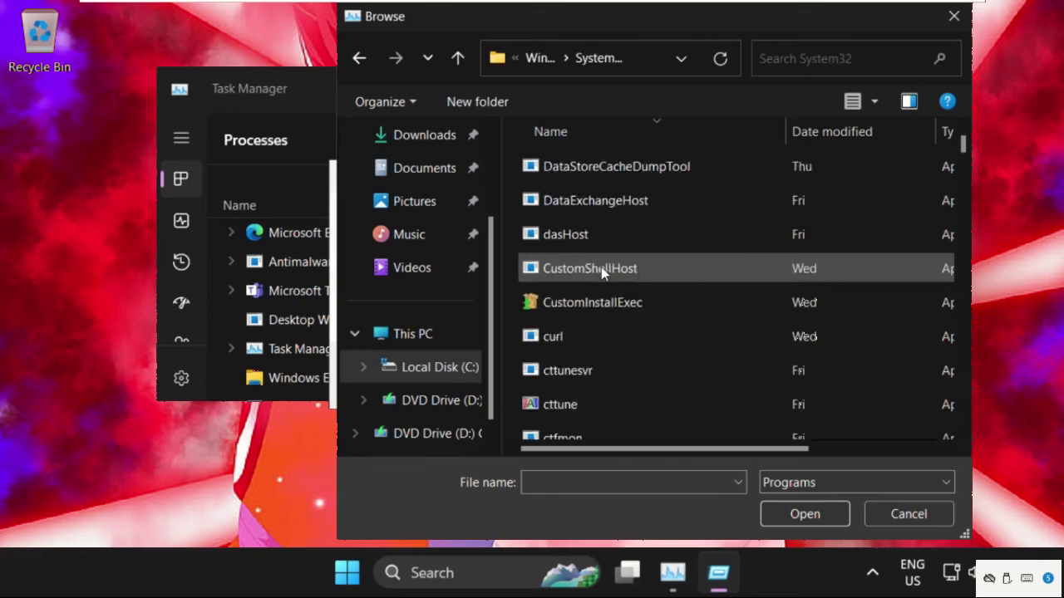
Select cmd.exe and run it as a new task with administrative privileges
left_click(601, 267)
key("c")
key("Down")
key("Down")
key("Down")
scroll(602, 270, "down", 4)
scroll(602, 269, "down", 1)
scroll(602, 269, "down", 1)
scroll(601, 270, "down", 1)
scroll(602, 269, "down", 1)
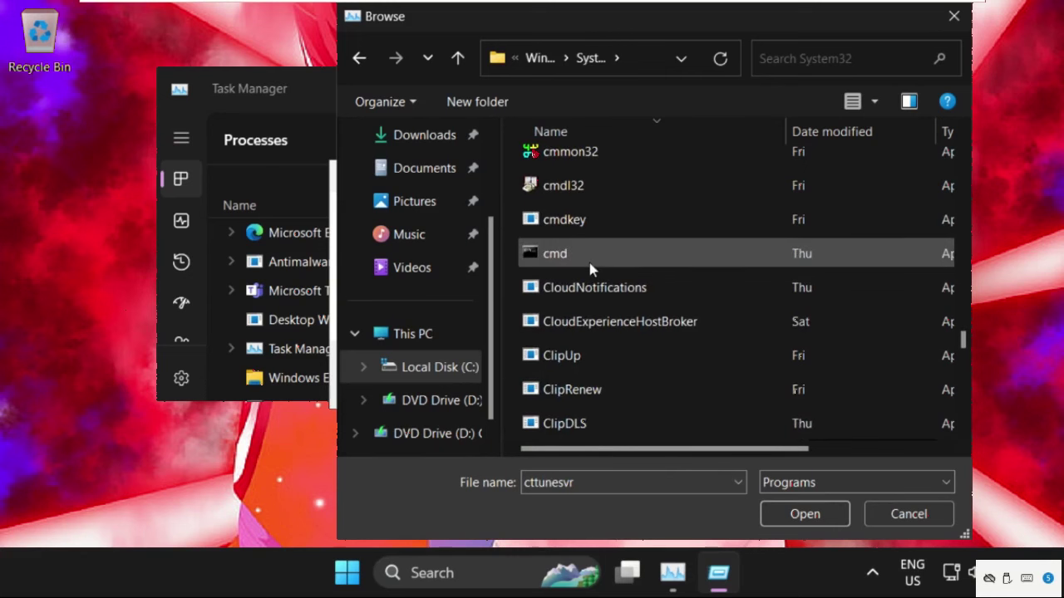
left_click(582, 259)
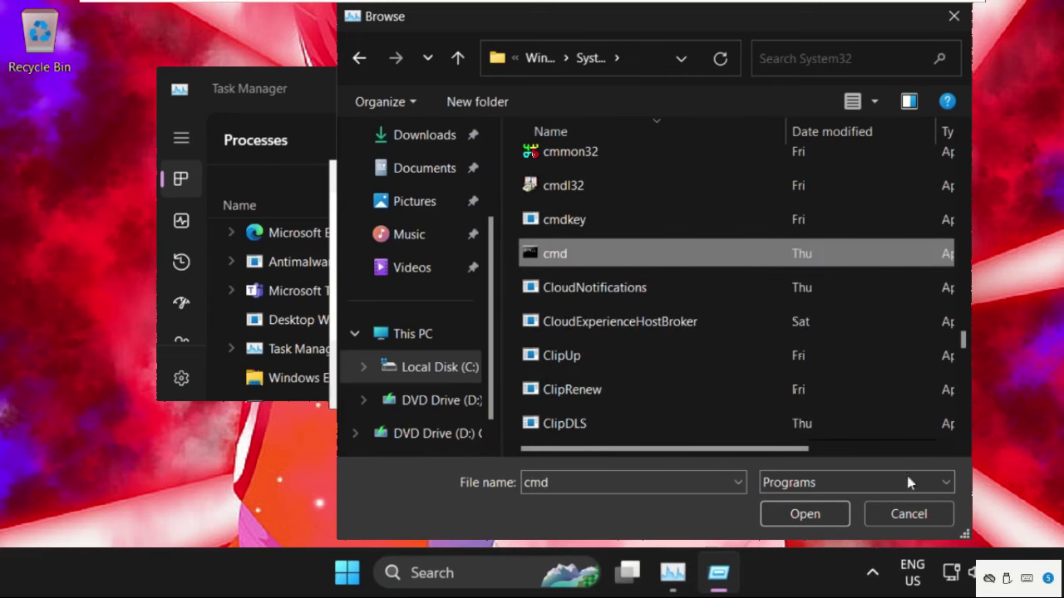
left_click(825, 516)
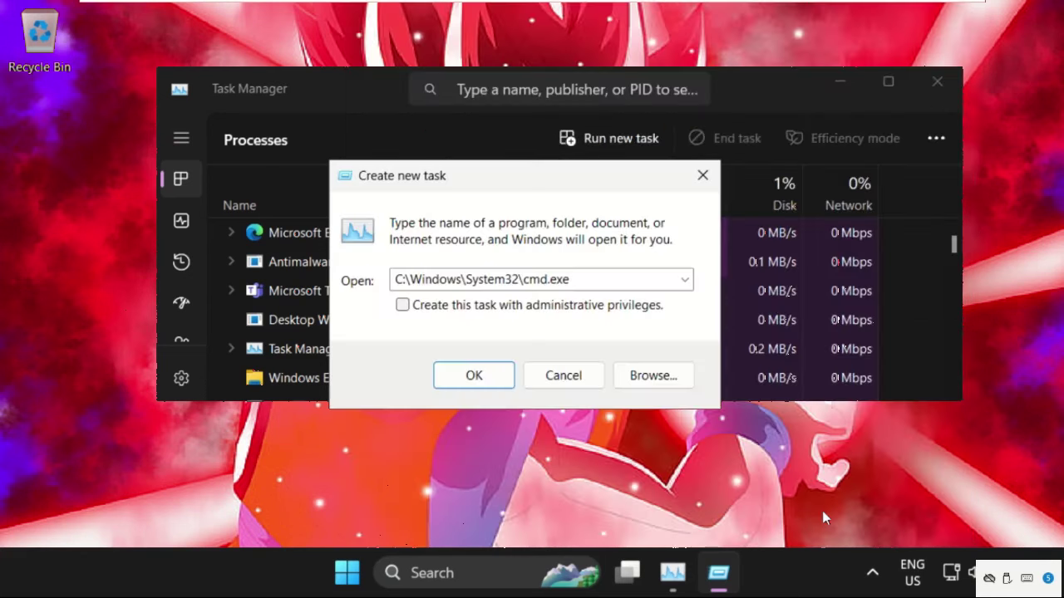
left_click(403, 306)
Arrange the administrator Command Prompt, close Task Manager, and start an sfc /scannow system file scan
left_click(481, 379)
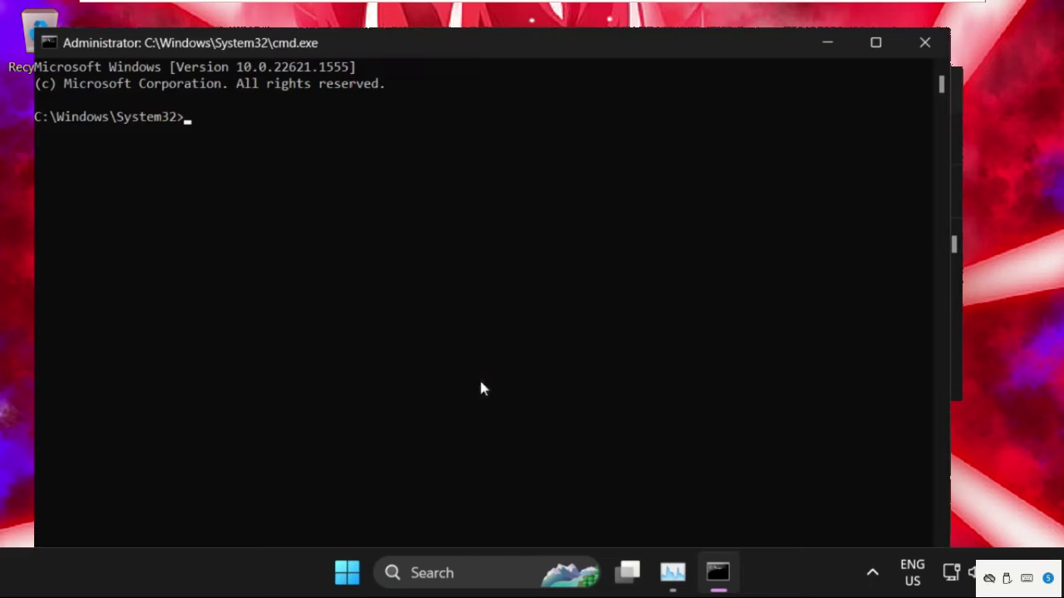
left_click_drag(34, 29, 256, 366)
left_click(936, 81)
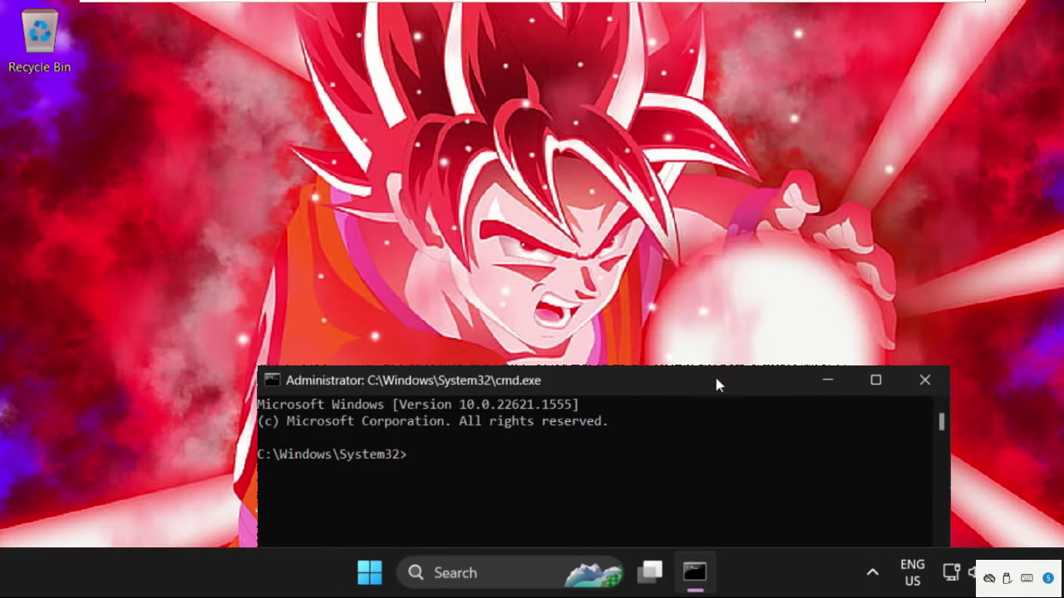
left_click_drag(713, 381, 666, 170)
type("sfc /sca")
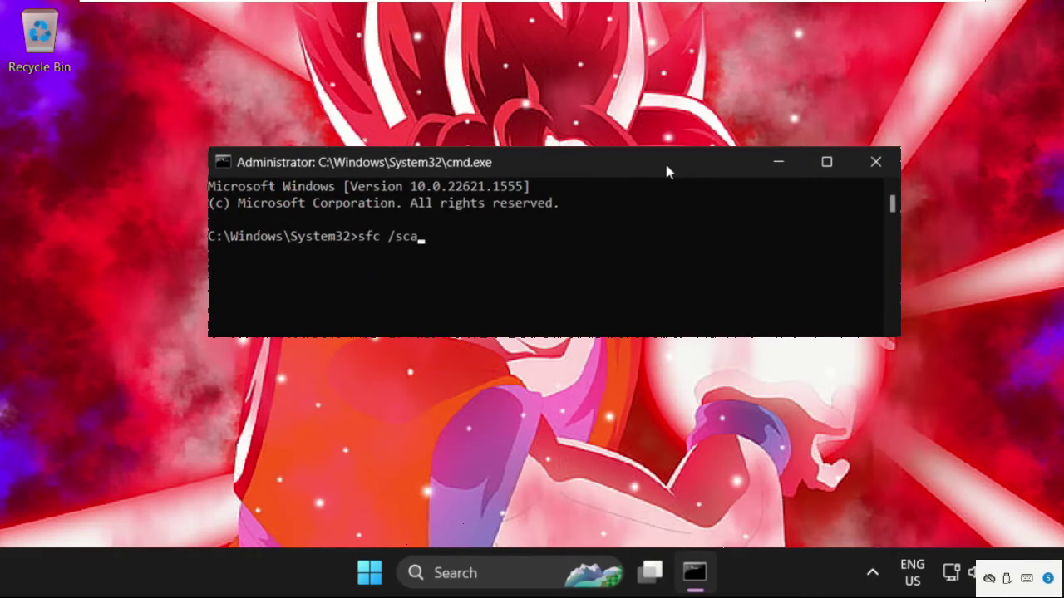
type("nnow")
key("Return")
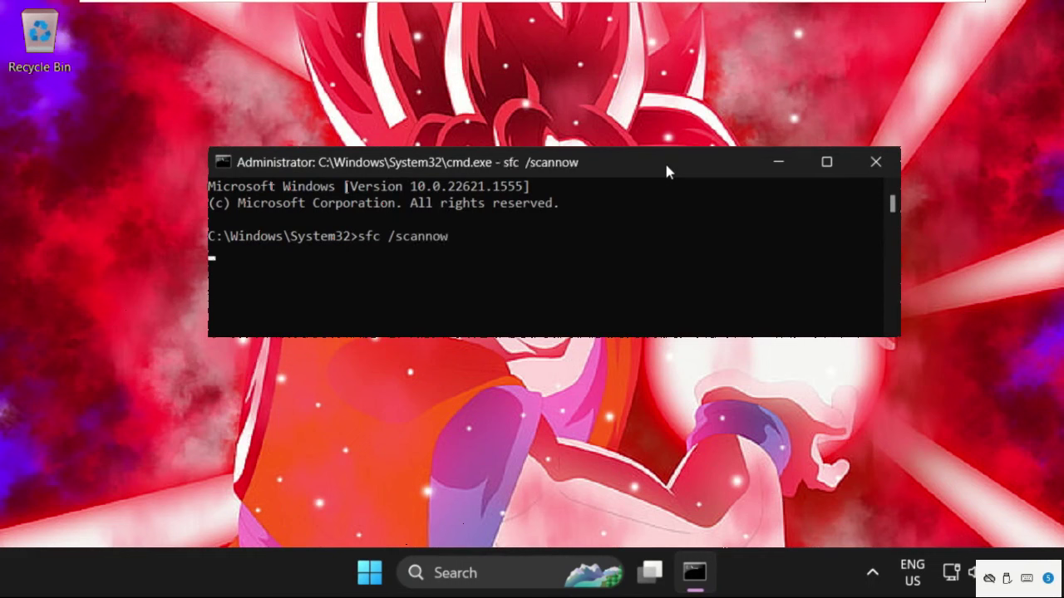